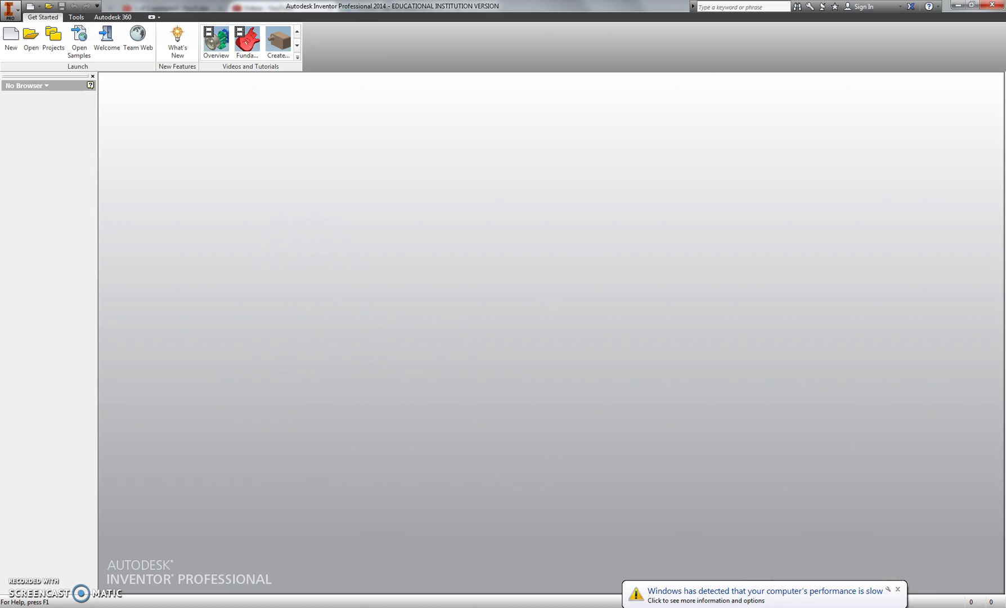
# Create a new drawing from the English ANSI (in).idw template.
pyautogui.click(897, 589)
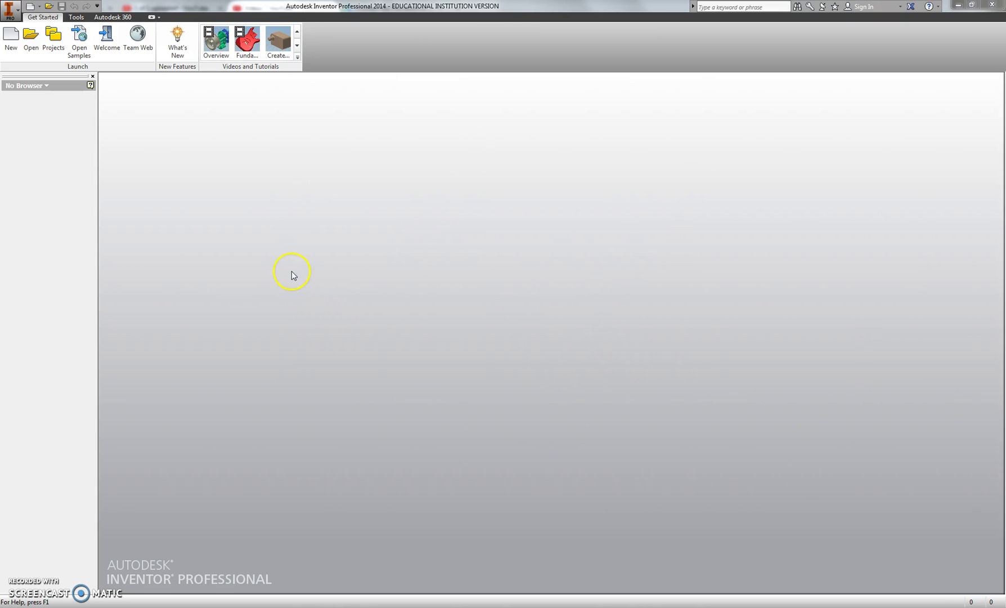
pyautogui.click(11, 39)
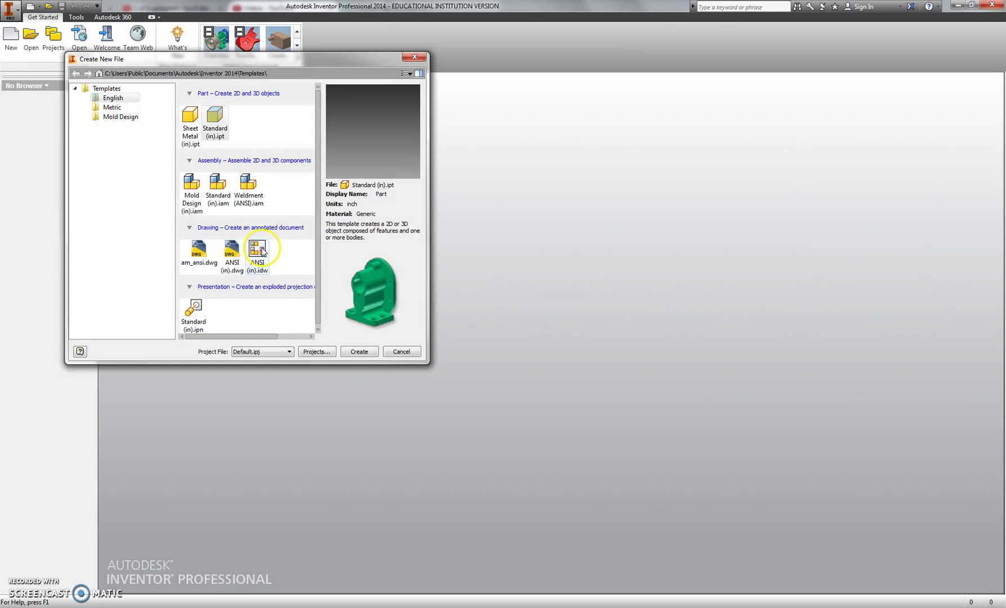
pyautogui.click(258, 256)
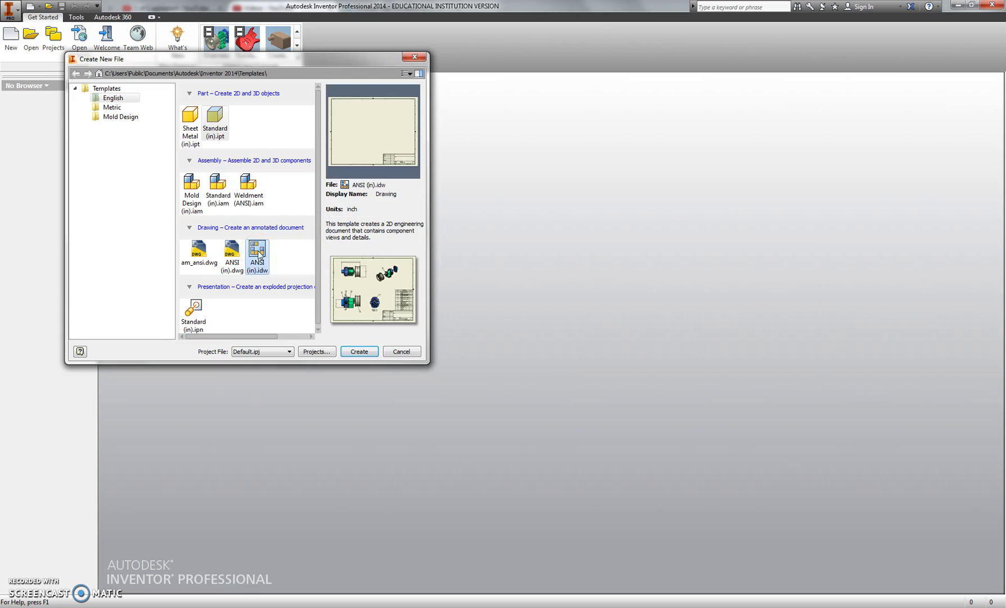
pyautogui.click(359, 350)
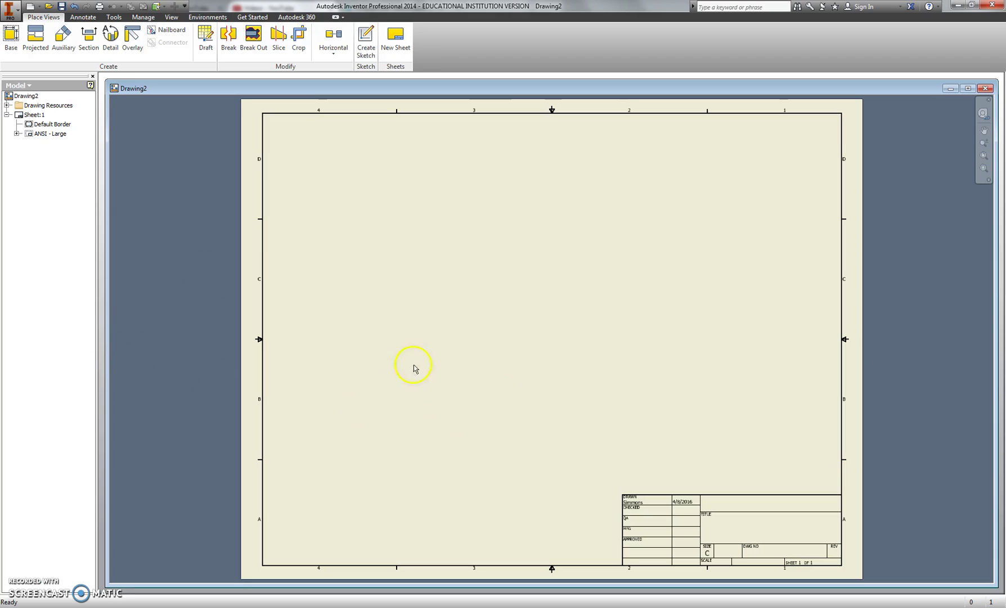
# Edit Sheet:1 to size A, keeping landscape orientation.
pyautogui.rightClick(35, 117)
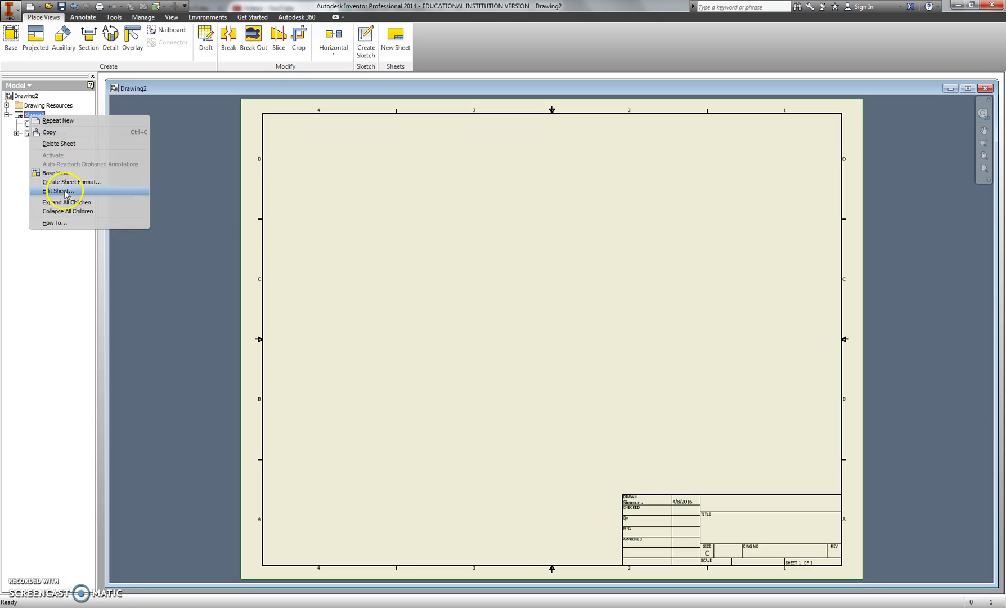
pyautogui.click(65, 191)
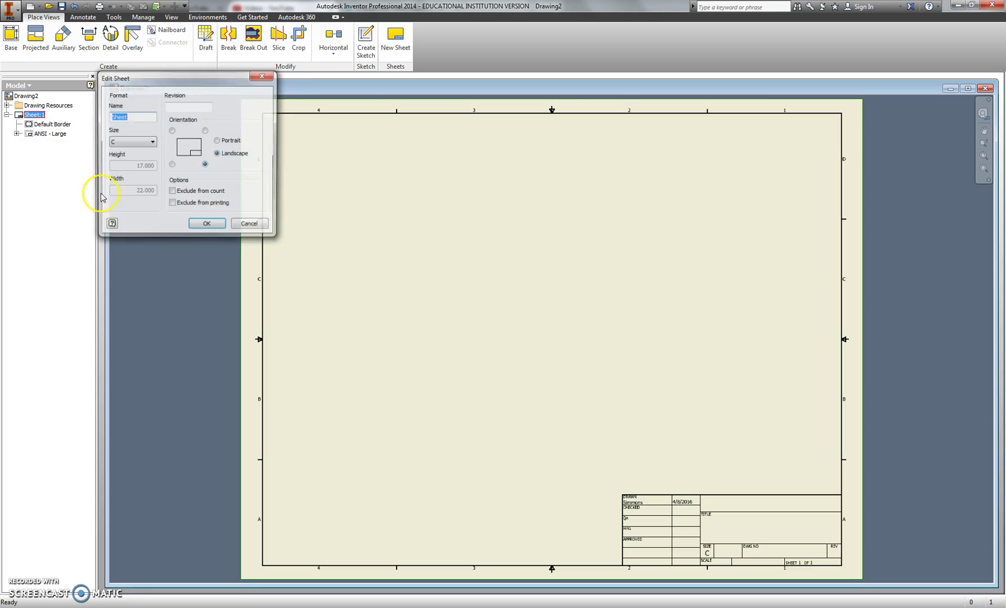
pyautogui.click(116, 144)
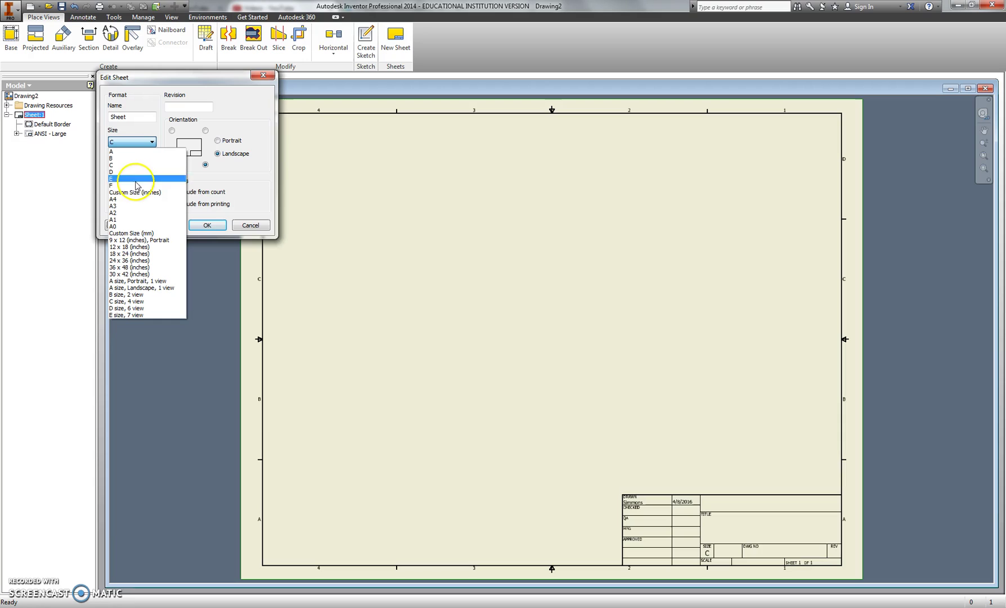
pyautogui.click(133, 152)
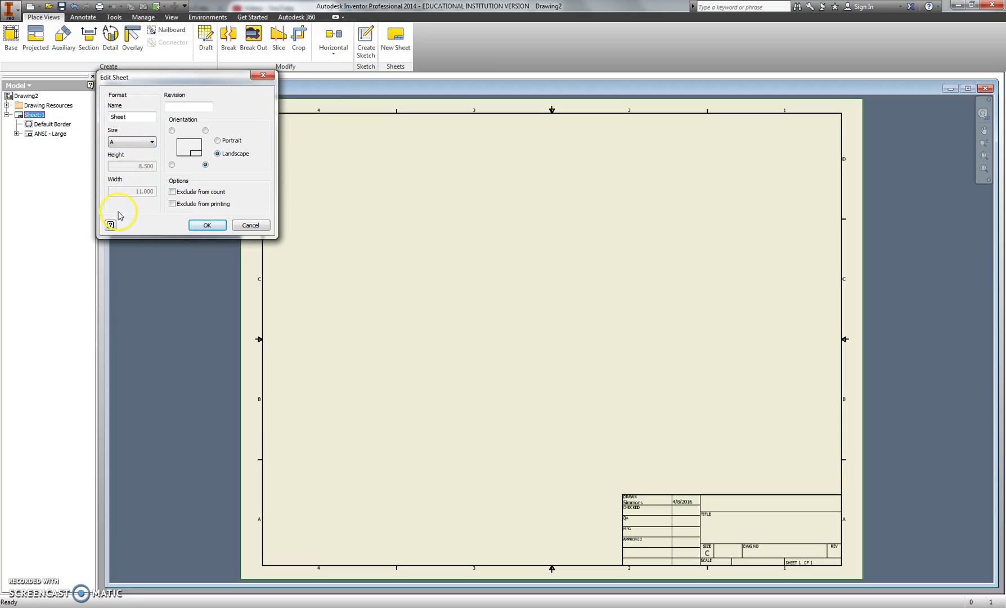
pyautogui.click(208, 225)
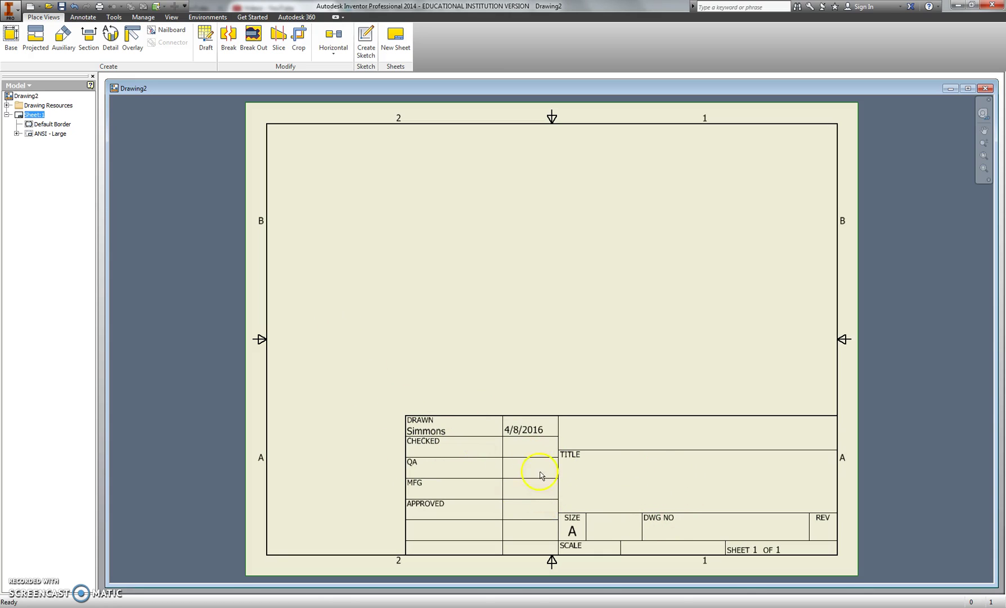
# Delete the ANSI - Large title block from the sheet.
pyautogui.click(56, 135)
pyautogui.rightClick(56, 136)
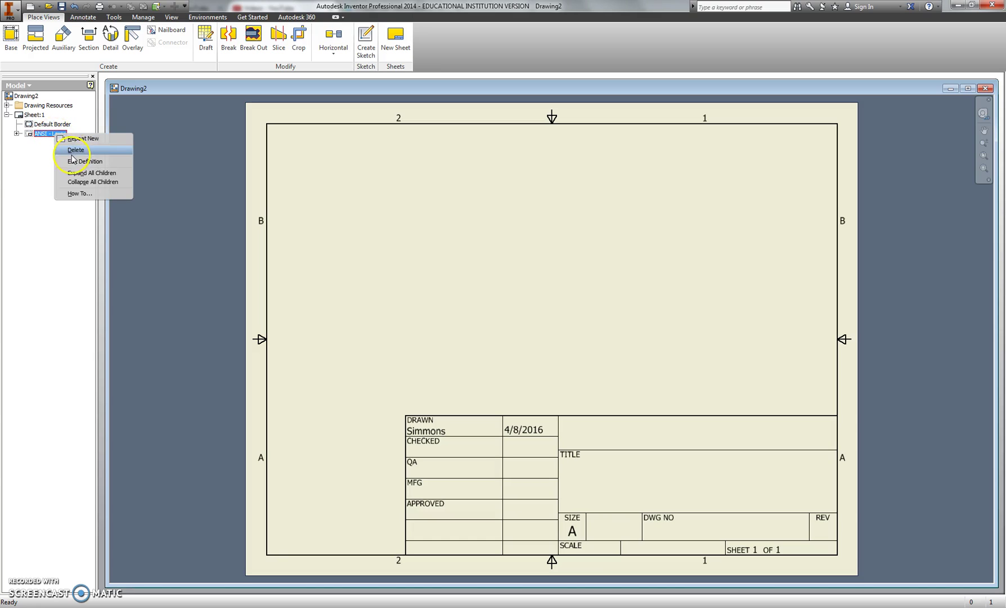
pyautogui.click(78, 152)
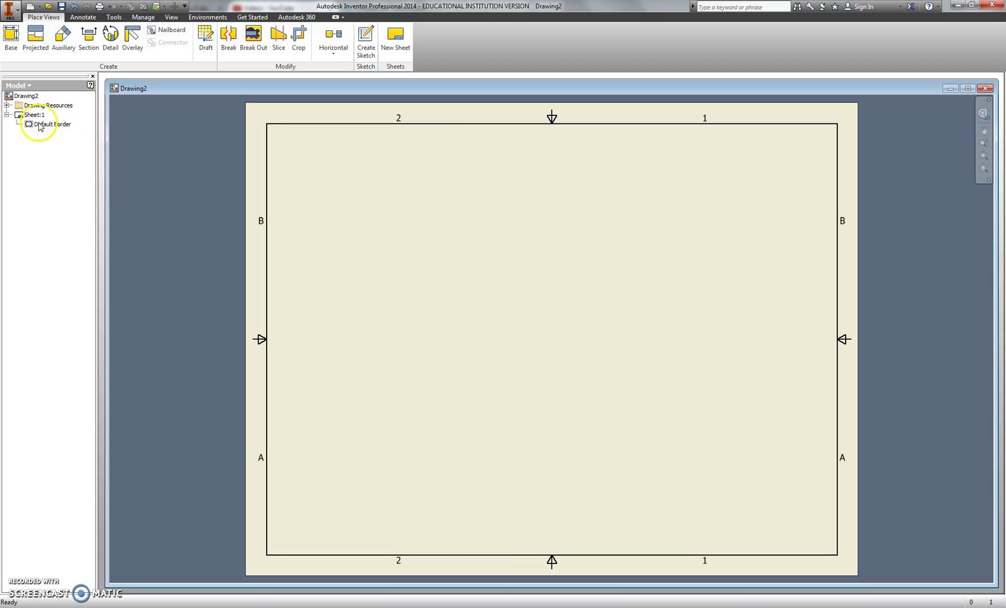
# Place a 1:1 front base view of model3.ipt in the lower-left area of the sheet.
pyautogui.click(11, 34)
pyautogui.moveTo(73, 102); pyautogui.dragTo(477, 144)
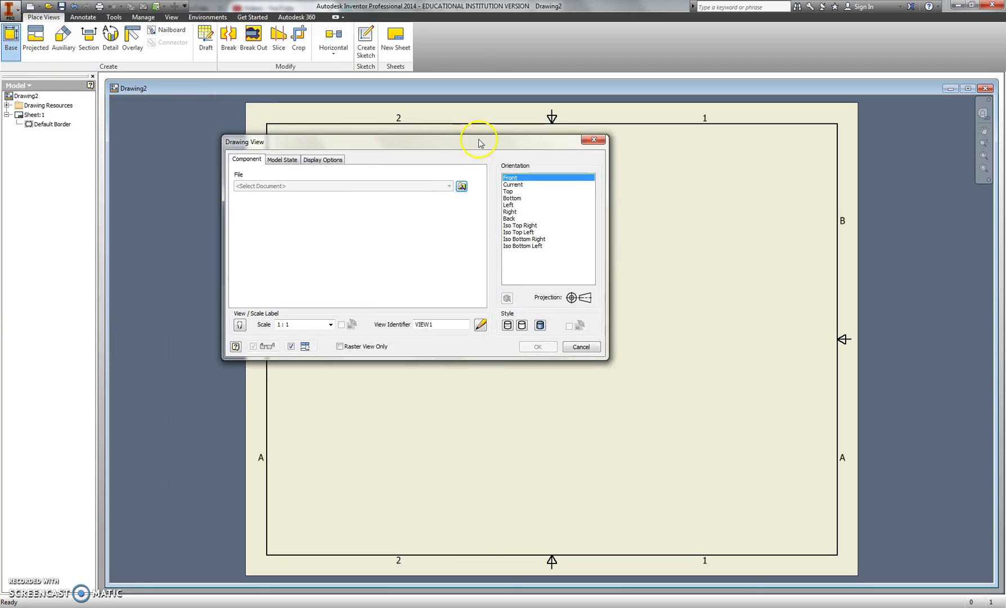
pyautogui.click(459, 186)
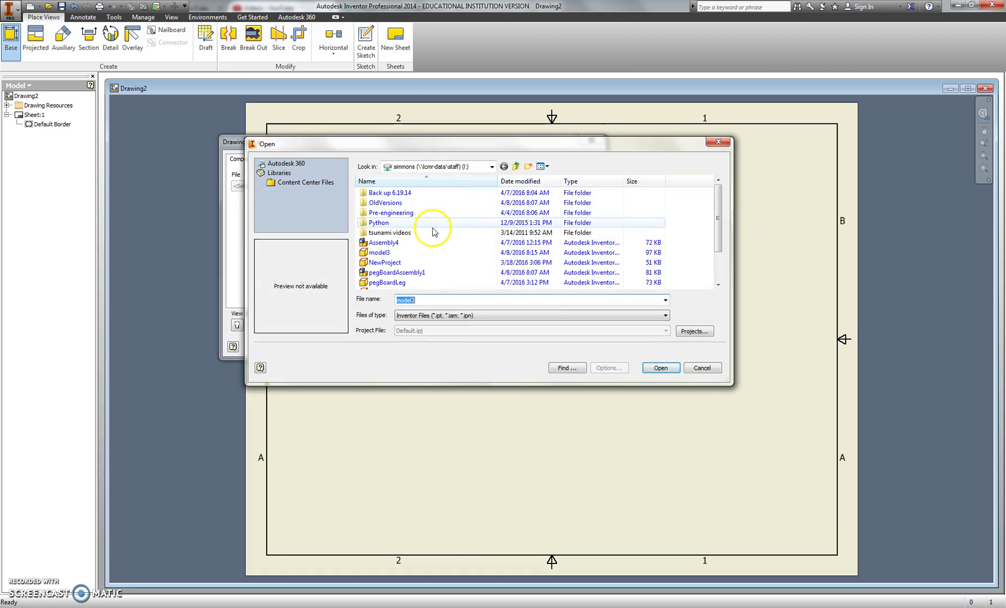
pyautogui.click(390, 253)
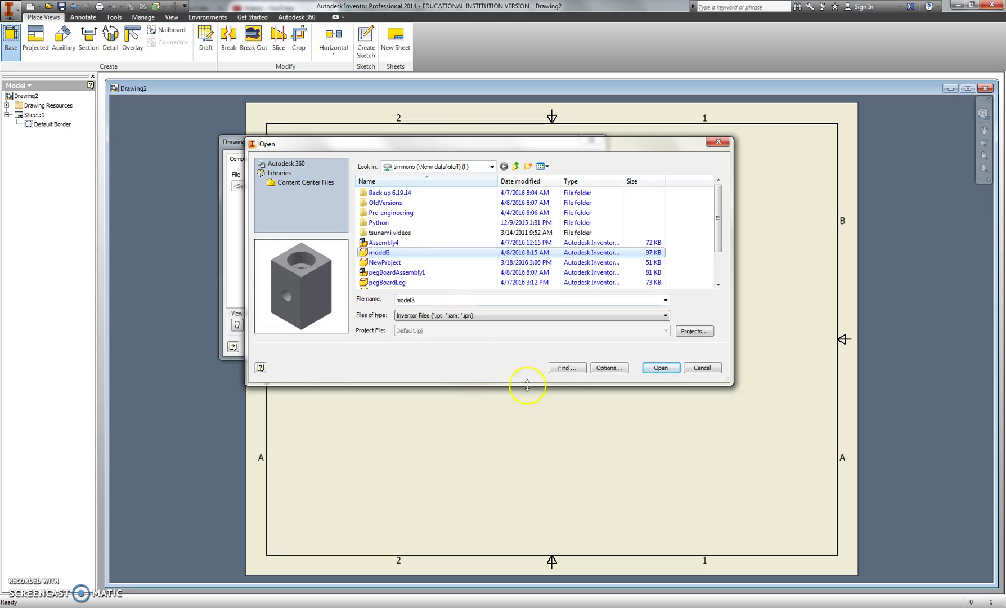
pyautogui.click(660, 369)
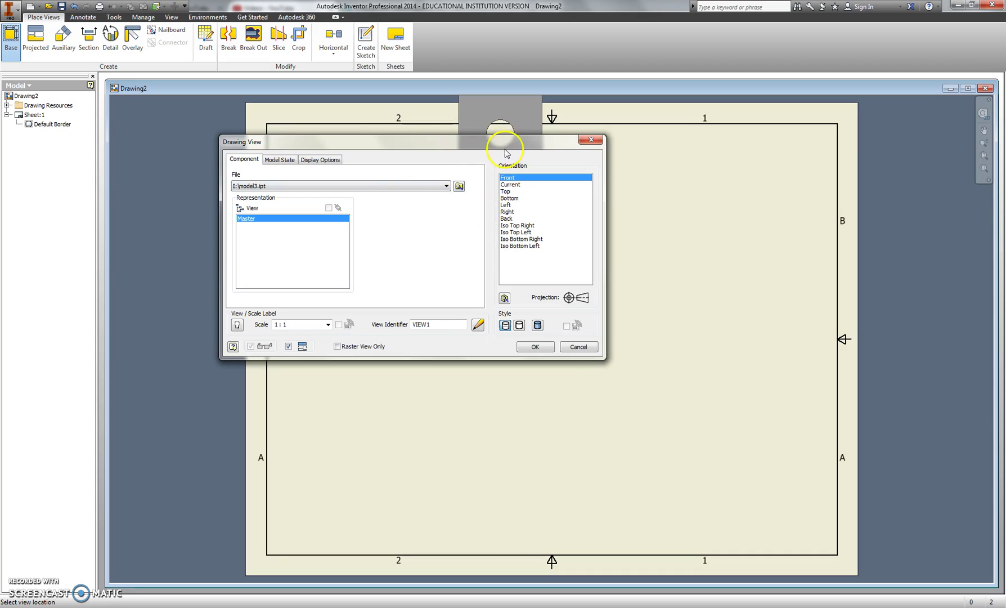
pyautogui.moveTo(517, 149)
pyautogui.mouseDown()
pyautogui.moveTo(247, 145)
pyautogui.moveTo(180, 164)
pyautogui.moveTo(171, 180)
pyautogui.mouseUp()
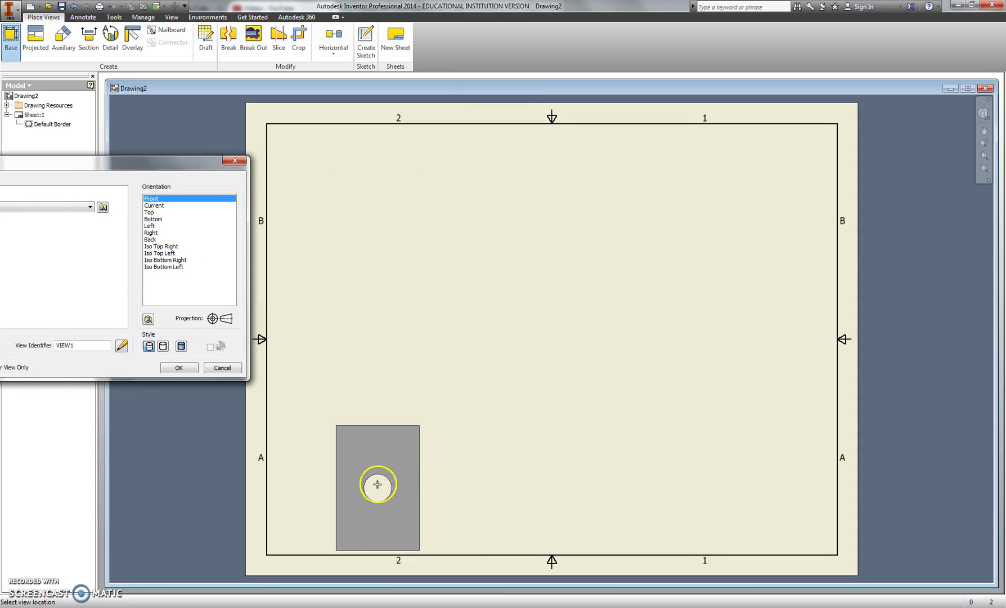
pyautogui.click(372, 460)
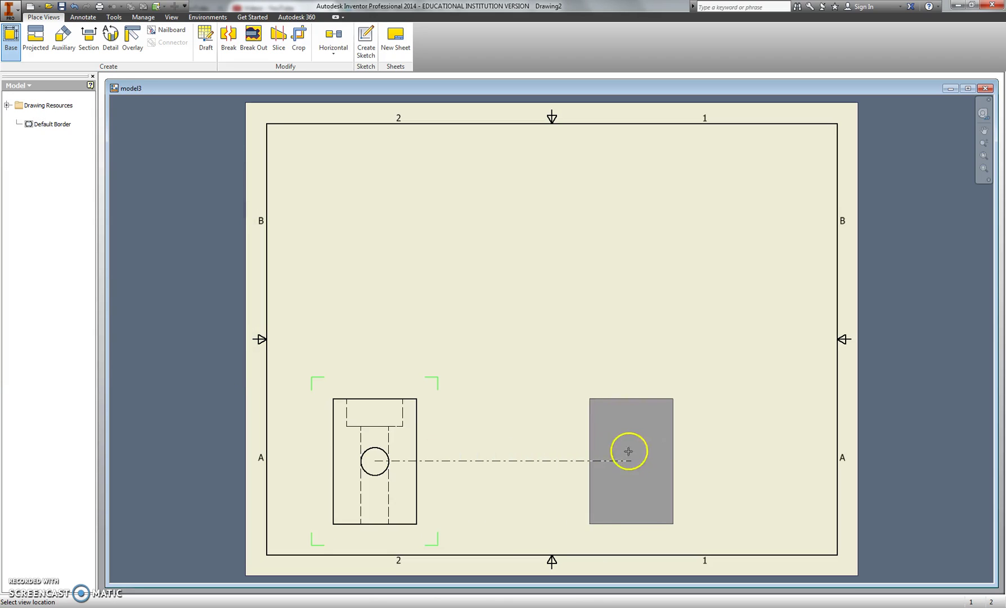
# Create right-side, top and isometric views projected from the front view, and shift the isometric view slightly outward.
pyautogui.click(671, 449)
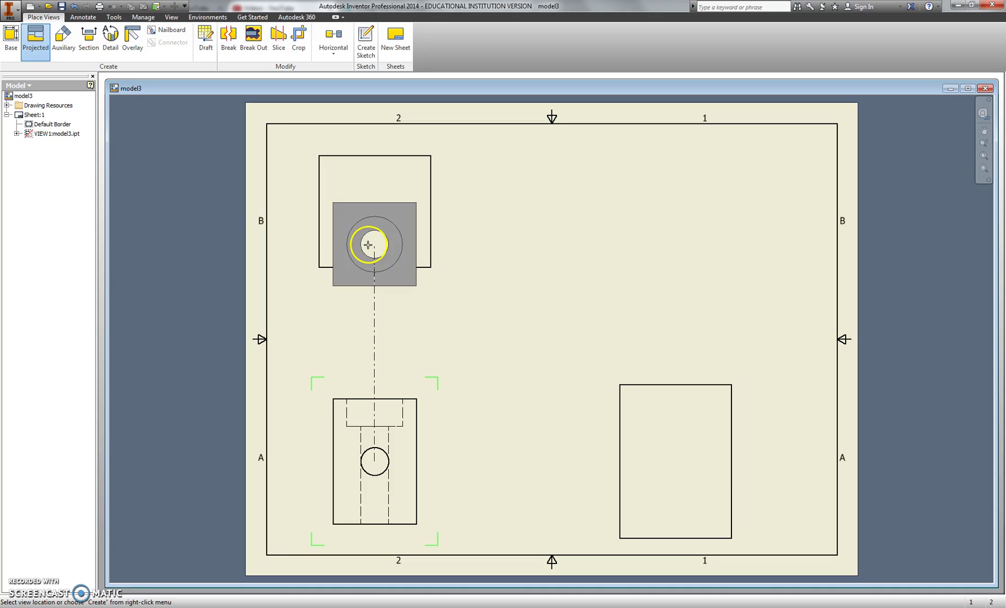
pyautogui.click(368, 245)
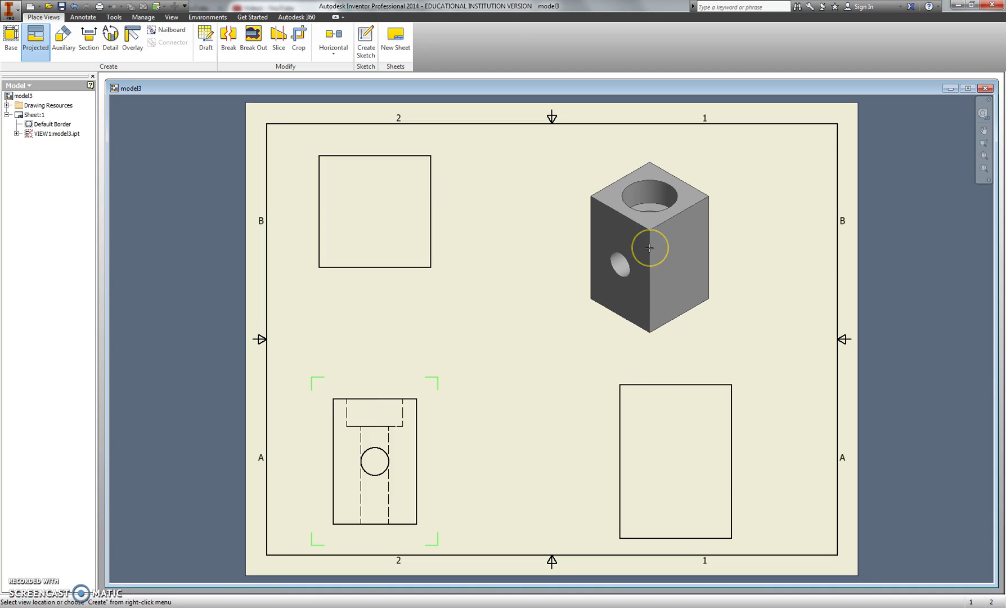
pyautogui.click(649, 248)
pyautogui.moveTo(649, 247); pyautogui.dragTo(524, 286)
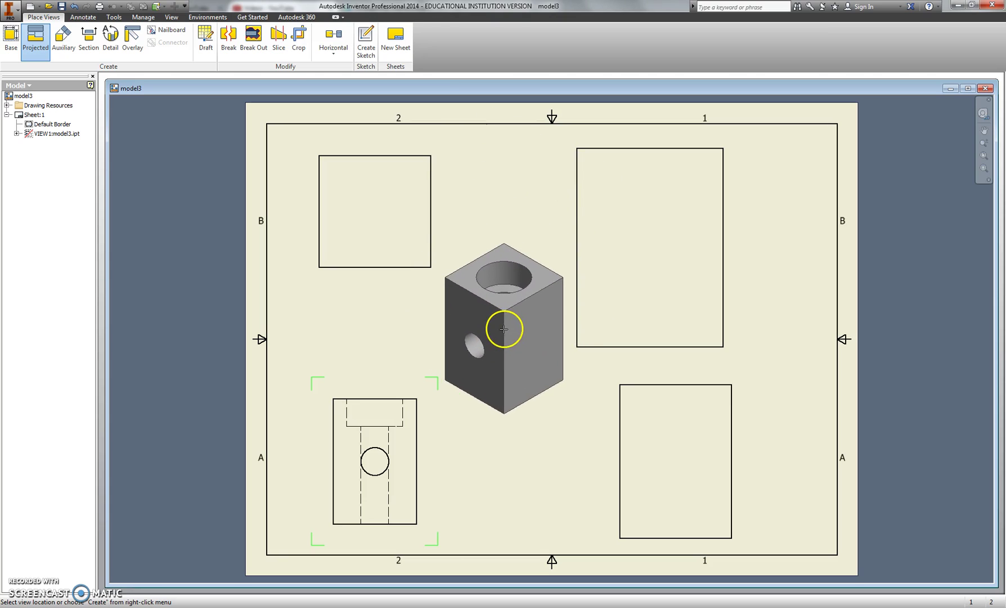
pyautogui.rightClick(503, 335)
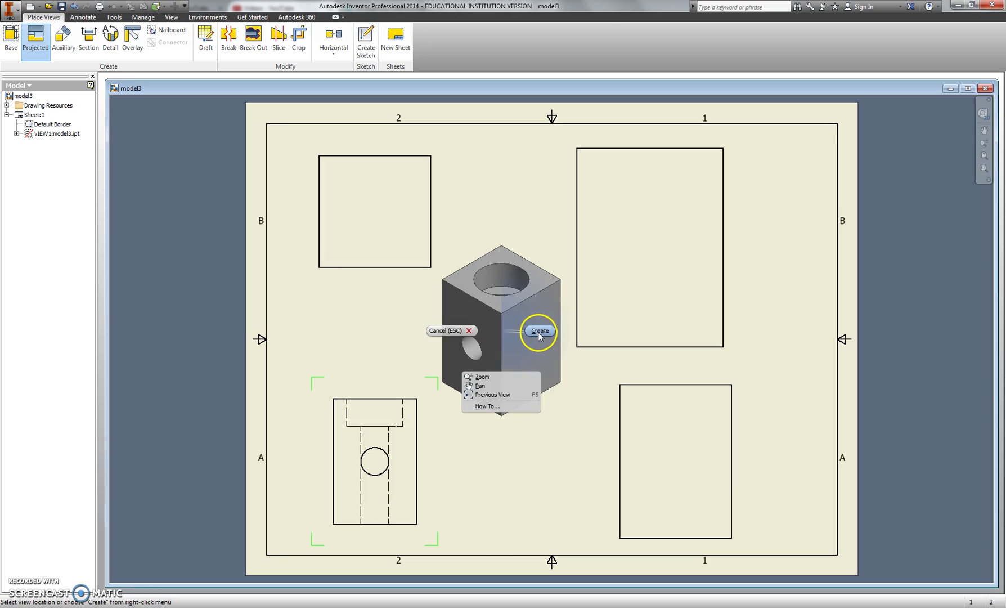
pyautogui.click(538, 332)
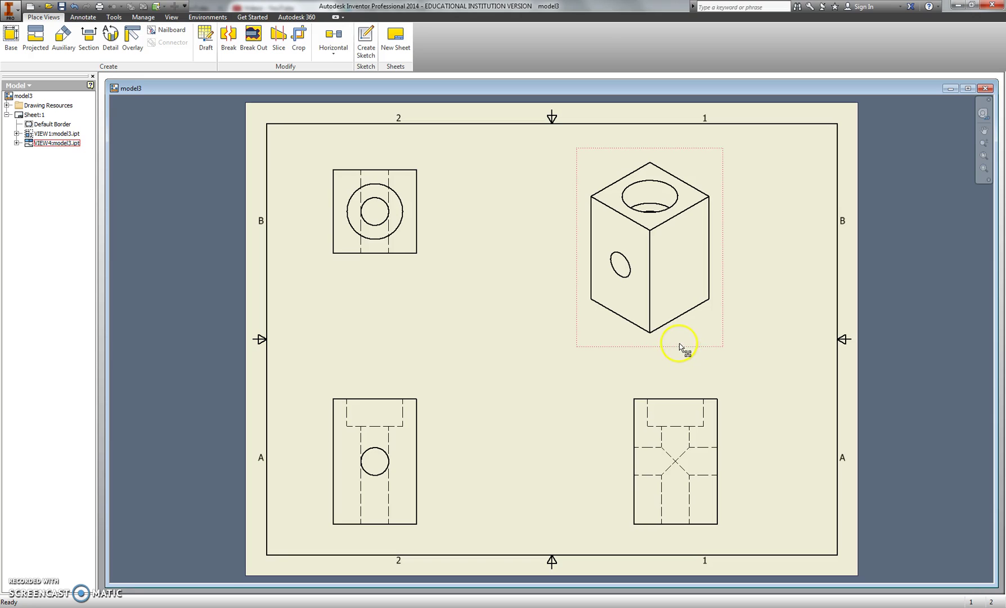
pyautogui.moveTo(682, 345); pyautogui.dragTo(703, 347)
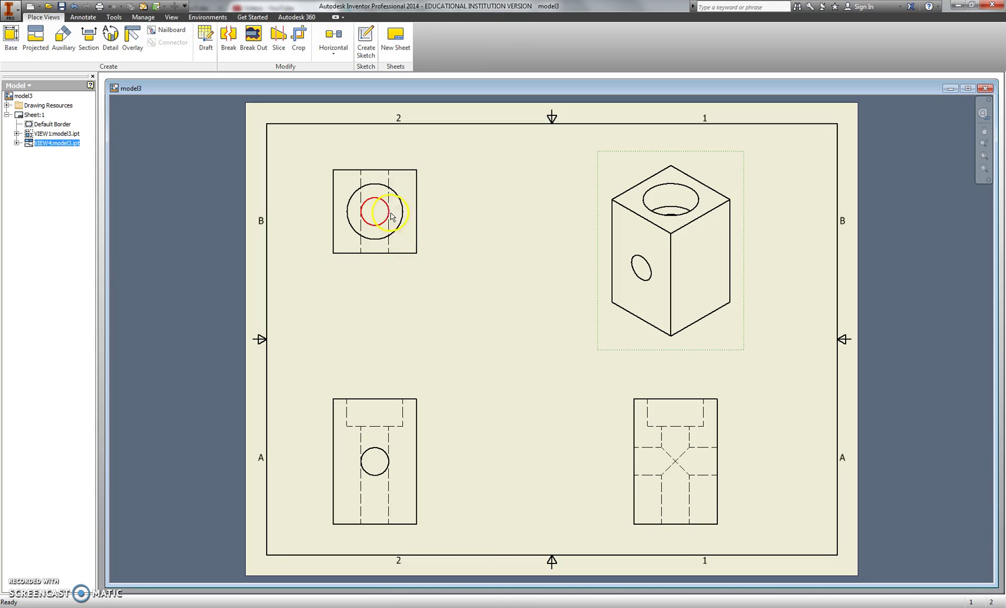
# Dimension the top view from its bottom edge's midpoint to its right edge, turning off editing of dimensions when created.
pyautogui.click(88, 20)
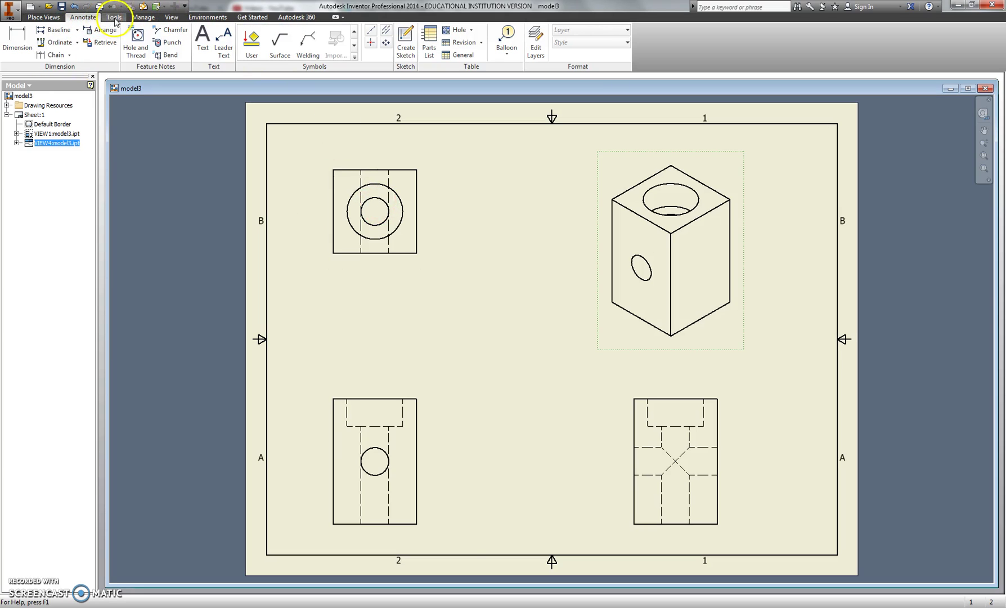
pyautogui.click(22, 43)
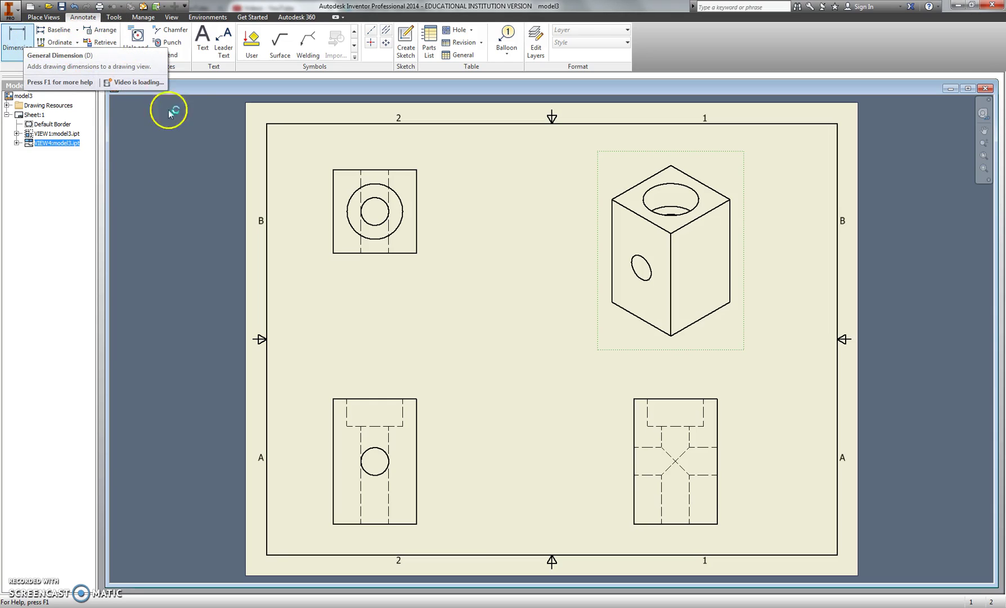
pyautogui.click(376, 252)
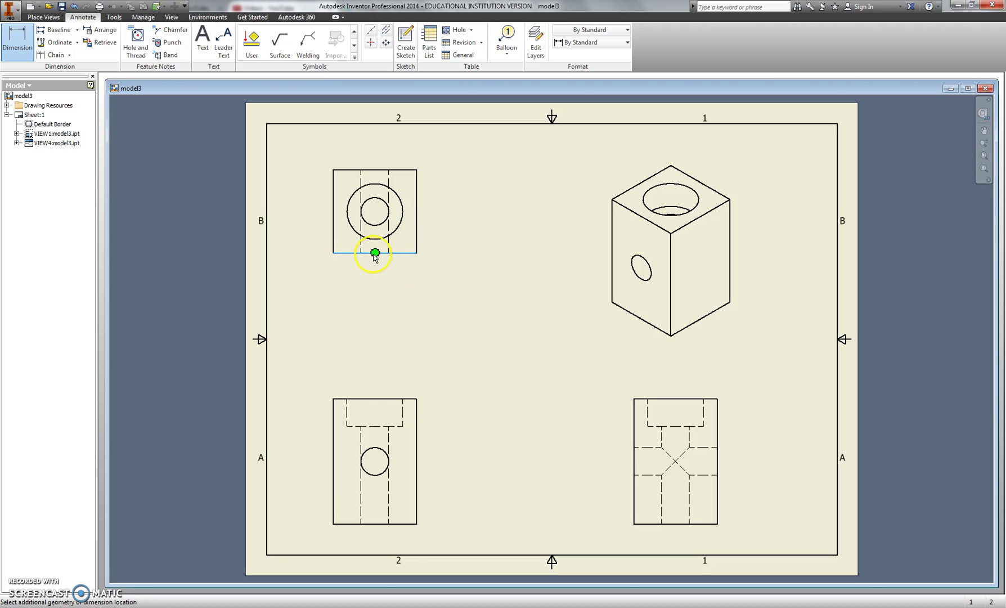
pyautogui.click(416, 236)
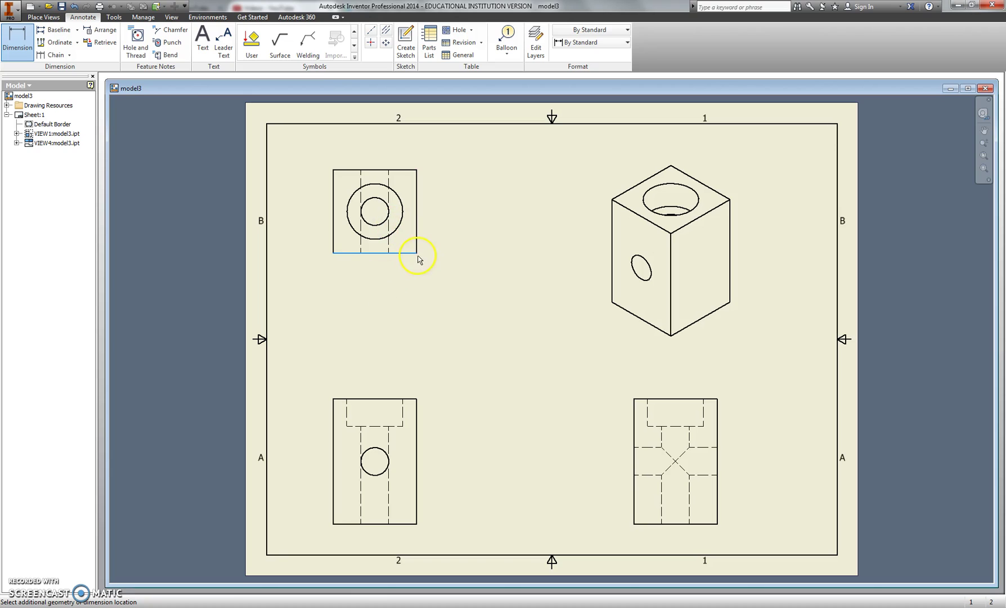
pyautogui.click(349, 283)
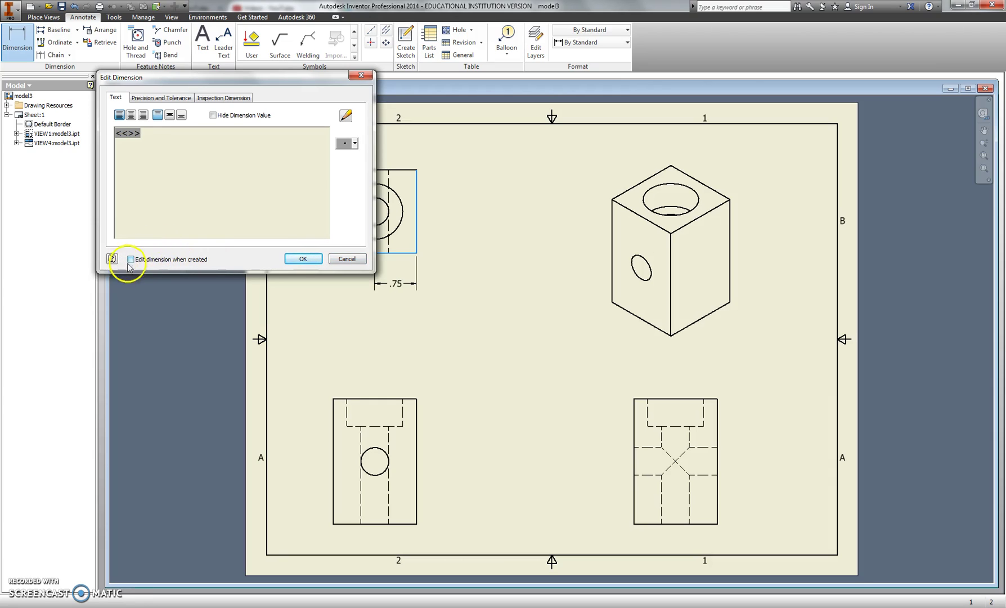
pyautogui.click(296, 265)
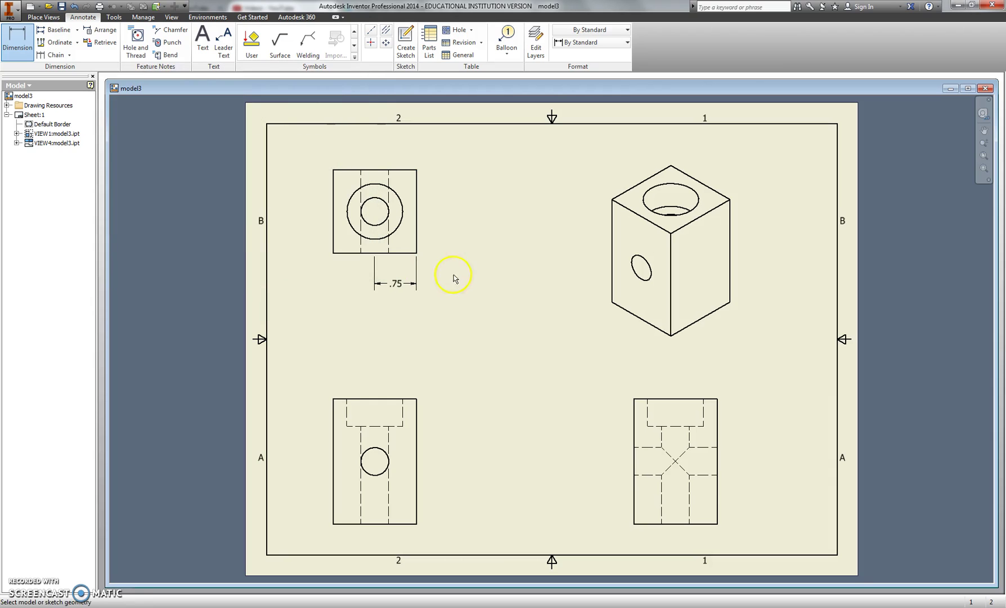
# Dimension the top view's right edge and top edge, placing the dimensions outside the square outline.
pyautogui.click(414, 239)
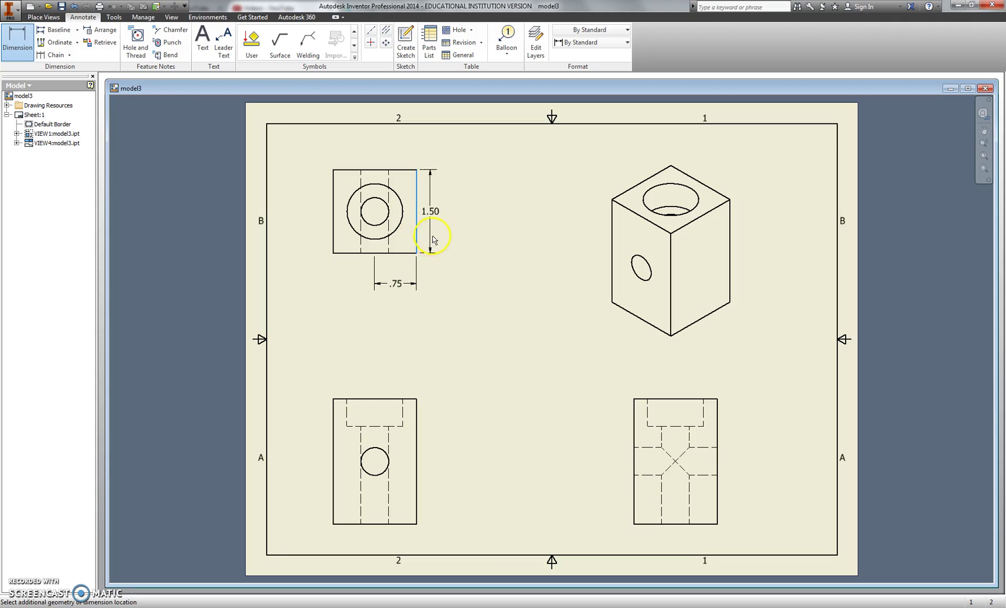
pyautogui.click(446, 228)
pyautogui.click(393, 169)
pyautogui.click(389, 147)
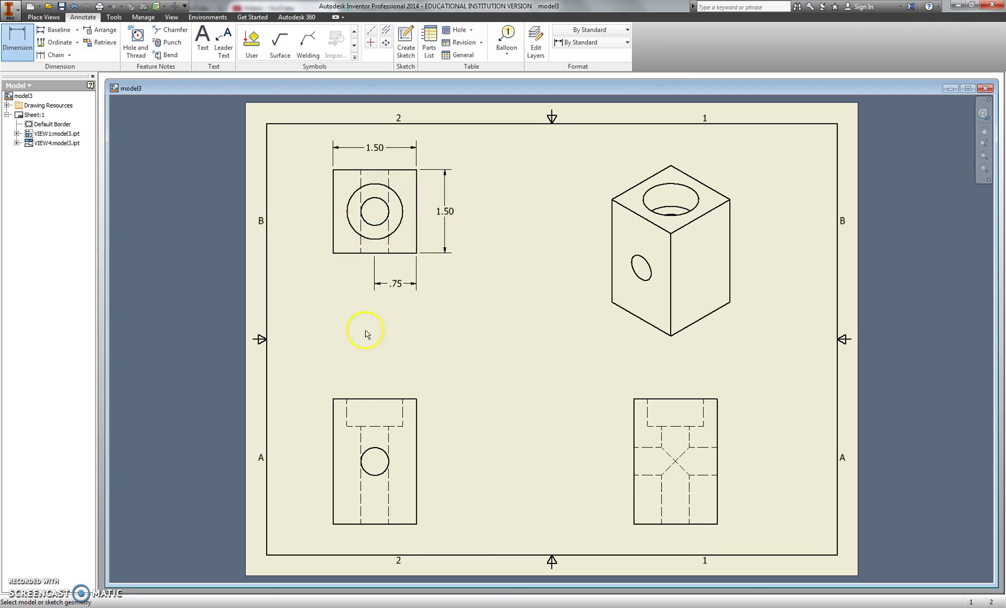
# Dimension the diameters of both concentric circles in the top view and the overall height of the front view.
pyautogui.click(385, 237)
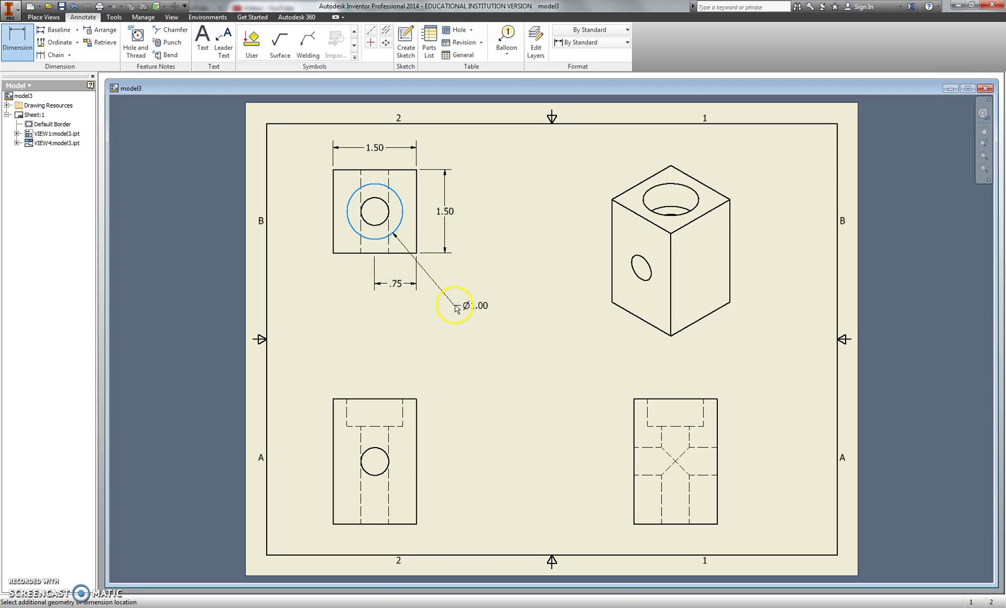
pyautogui.click(443, 308)
pyautogui.click(383, 225)
pyautogui.click(477, 235)
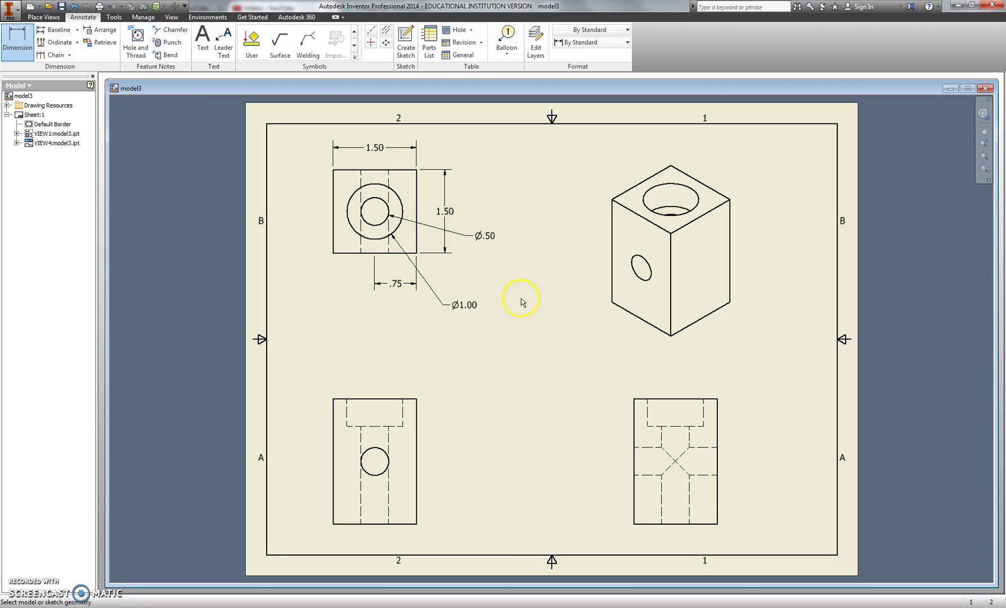
pyautogui.click(417, 416)
pyautogui.click(448, 429)
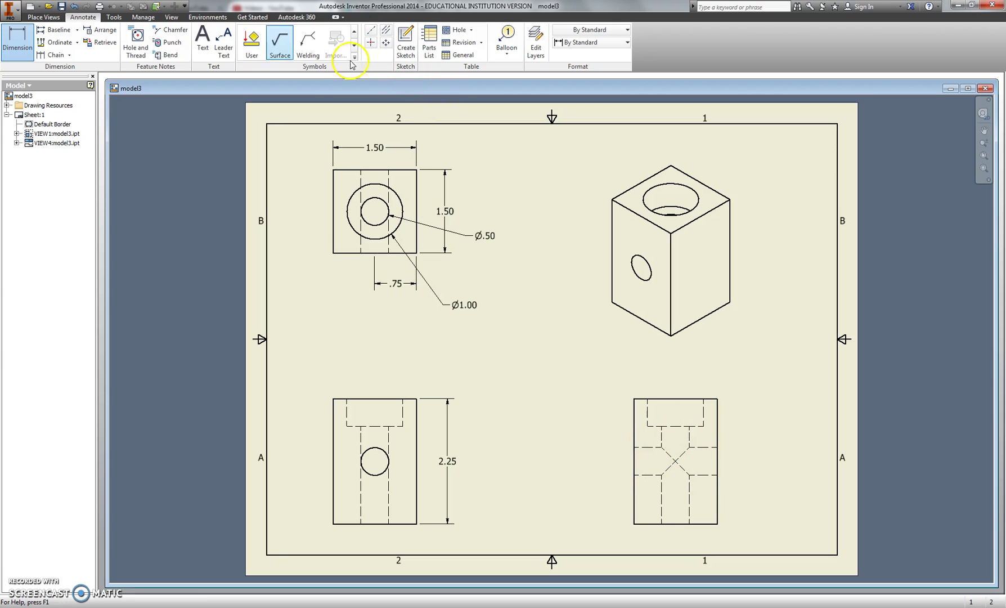
# Place a text note reading "Note!" at 0.240 in size in the empty middle of the sheet, above and between the front and right-side views.
pyautogui.click(202, 39)
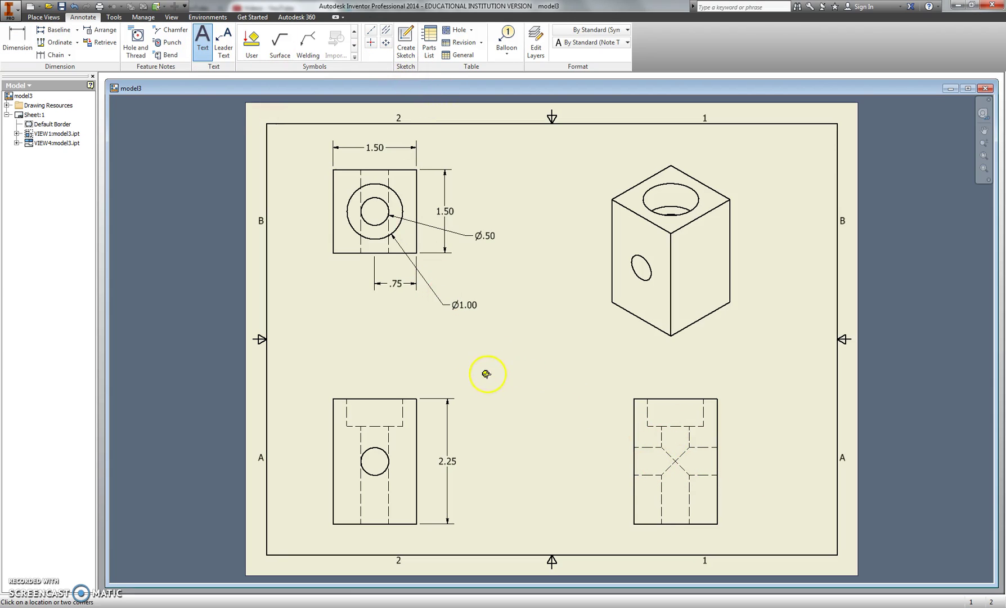
pyautogui.click(648, 416)
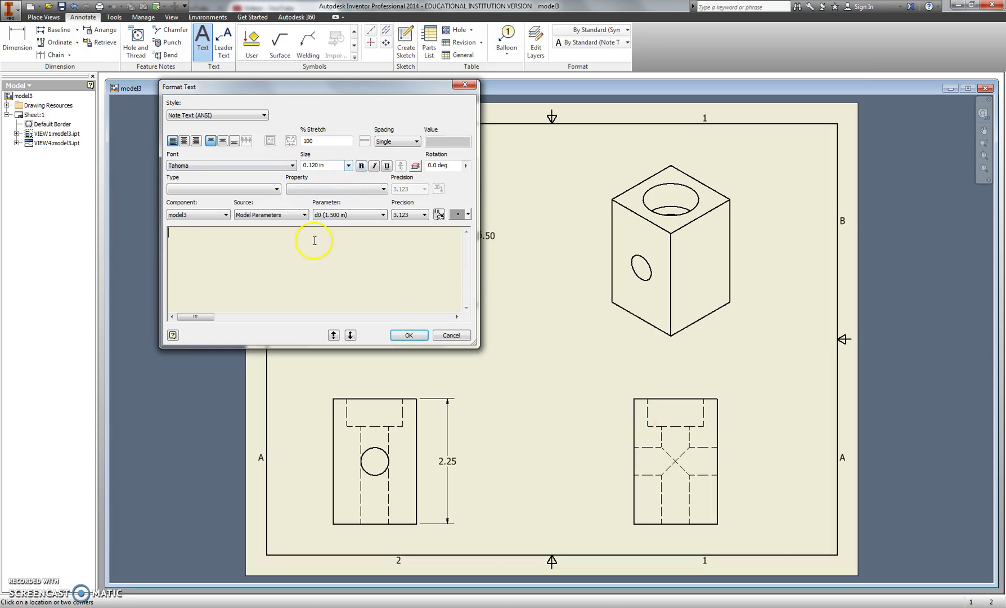
pyautogui.click(349, 165)
pyautogui.click(335, 197)
pyautogui.moveTo(235, 242); pyautogui.dragTo(139, 231)
pyautogui.click(348, 165)
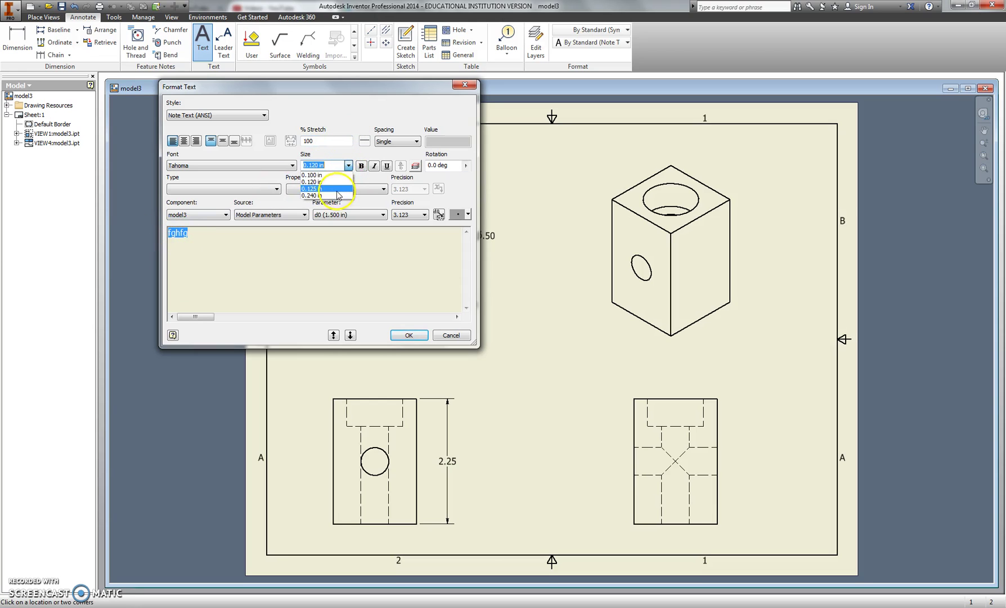
pyautogui.click(335, 196)
pyautogui.write('Note!')
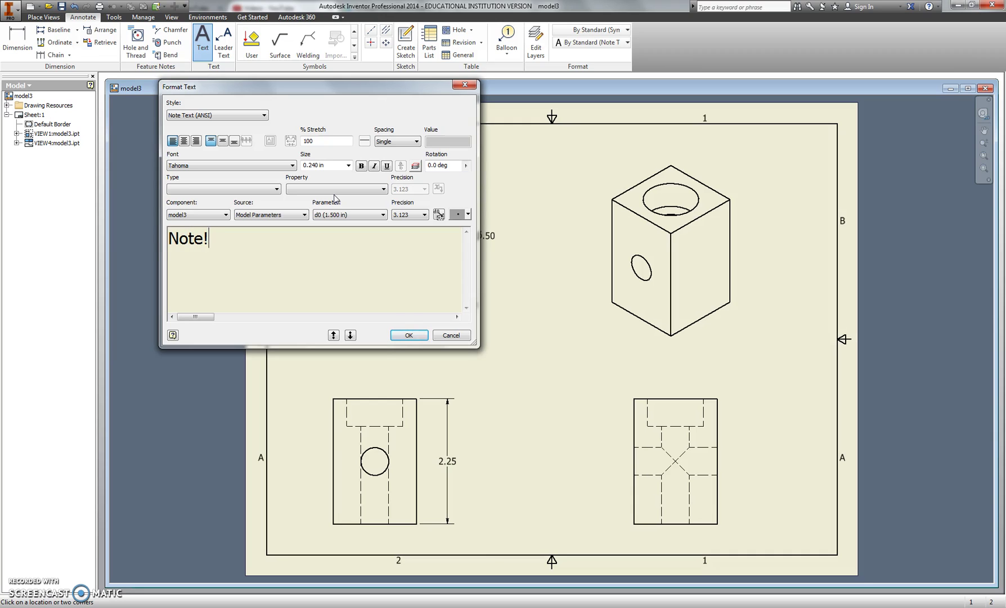
pyautogui.click(409, 335)
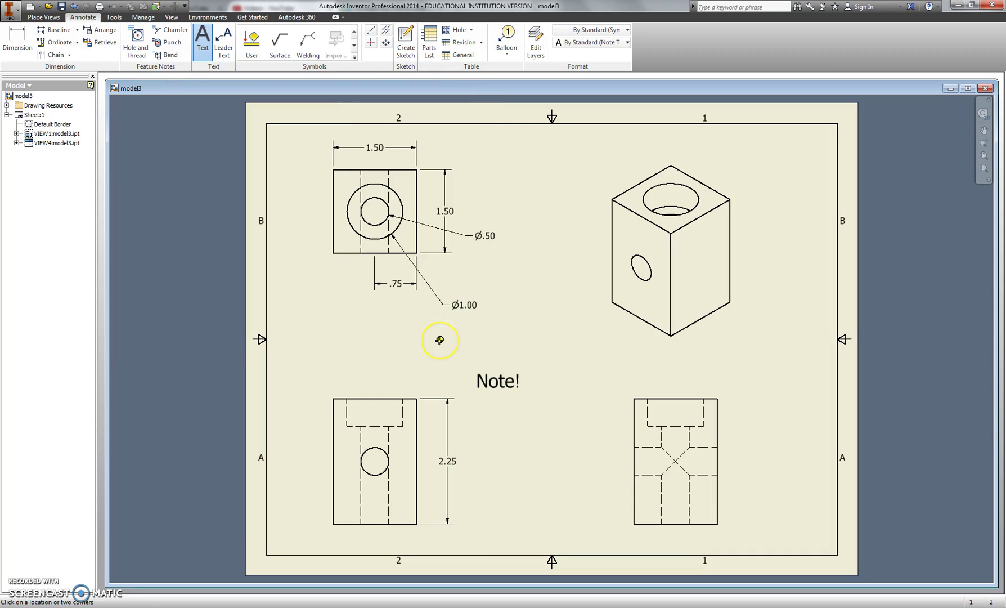
# End the Text command and move the "Note!" text slightly upward in the open area between the views.
pyautogui.rightClick(516, 423)
pyautogui.click(557, 420)
pyautogui.click(509, 382)
pyautogui.moveTo(509, 382); pyautogui.dragTo(520, 354)
# Try to reduce the existing note to 0.100 in text size without selecting its characters.
pyautogui.rightClick(519, 355)
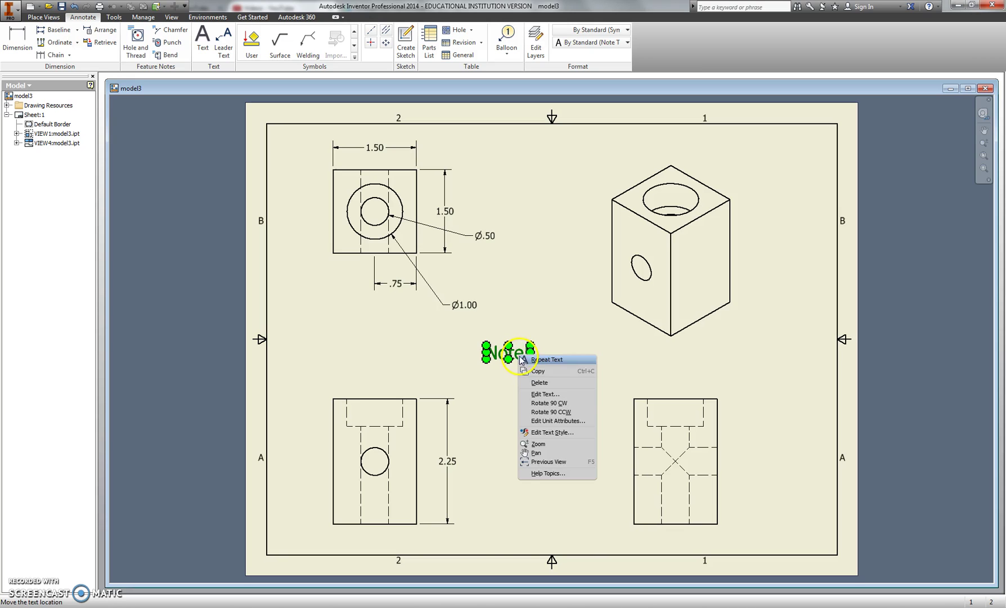
pyautogui.click(539, 399)
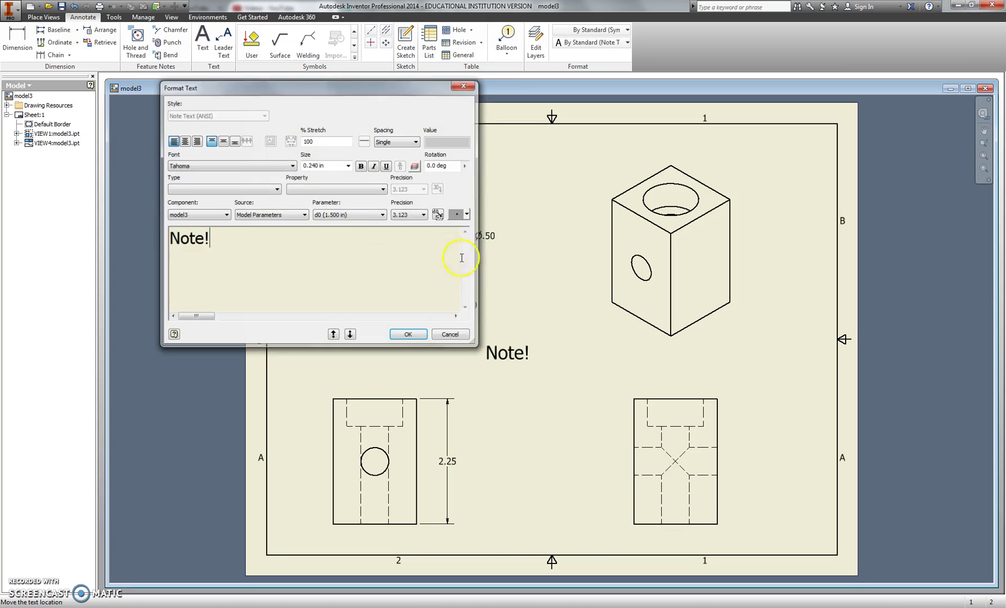
pyautogui.click(348, 167)
pyautogui.click(325, 173)
pyautogui.click(409, 335)
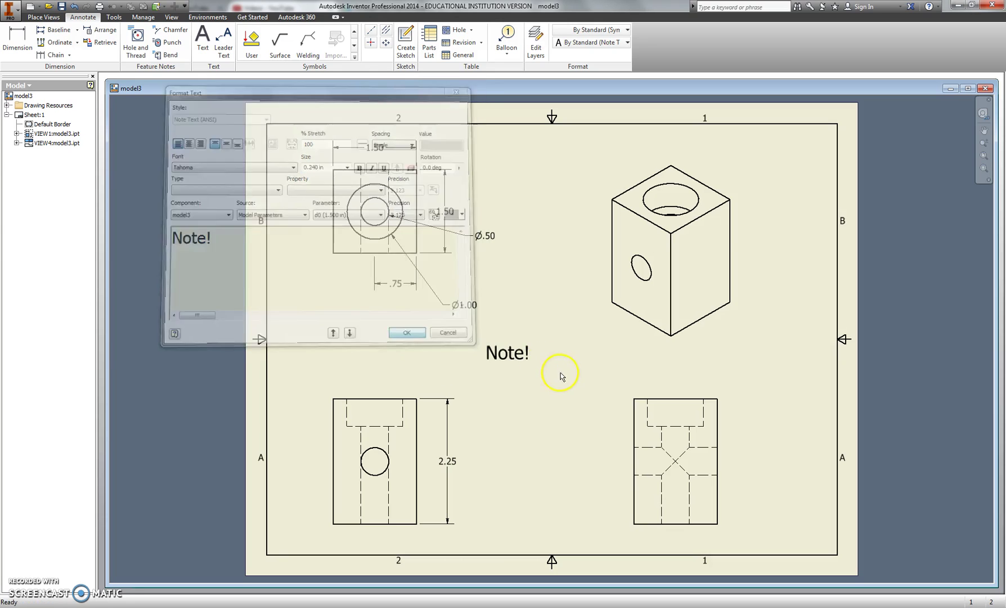
# Edit the note again, select all of its text and set the text size to 0.100 in.
pyautogui.rightClick(512, 351)
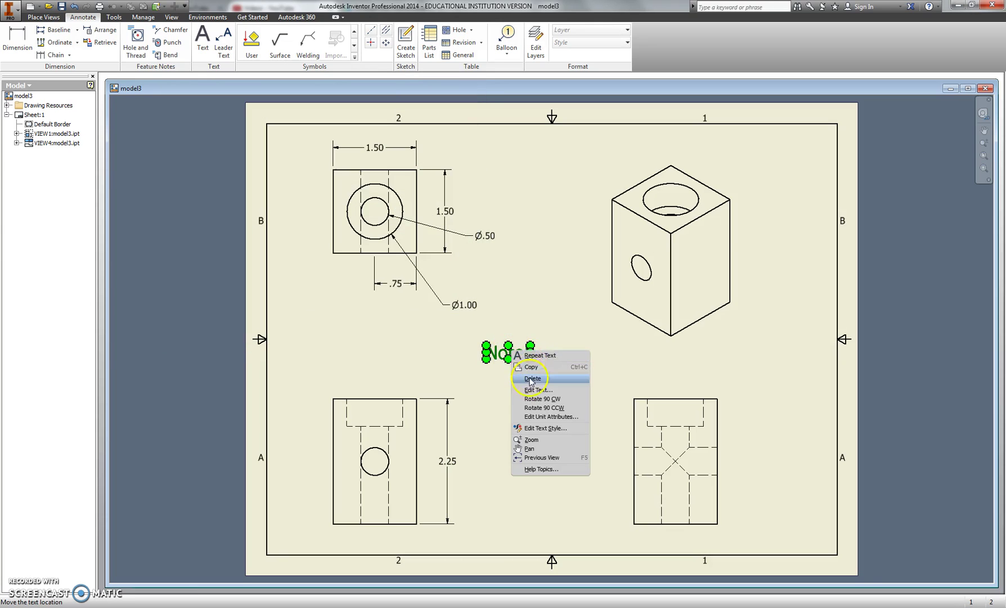
pyautogui.click(518, 391)
pyautogui.moveTo(416, 257); pyautogui.dragTo(125, 251)
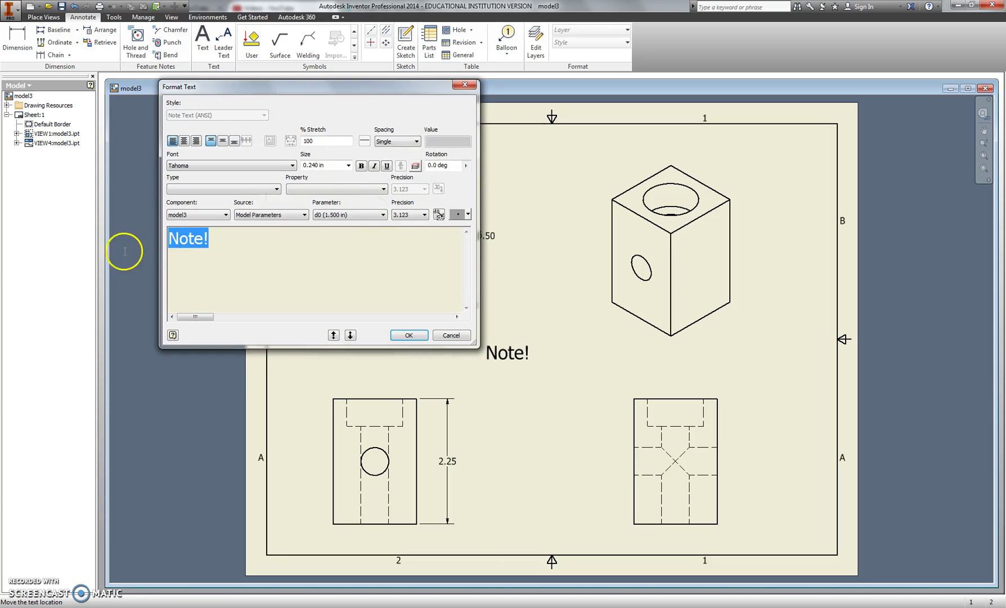
pyautogui.click(349, 165)
pyautogui.click(337, 175)
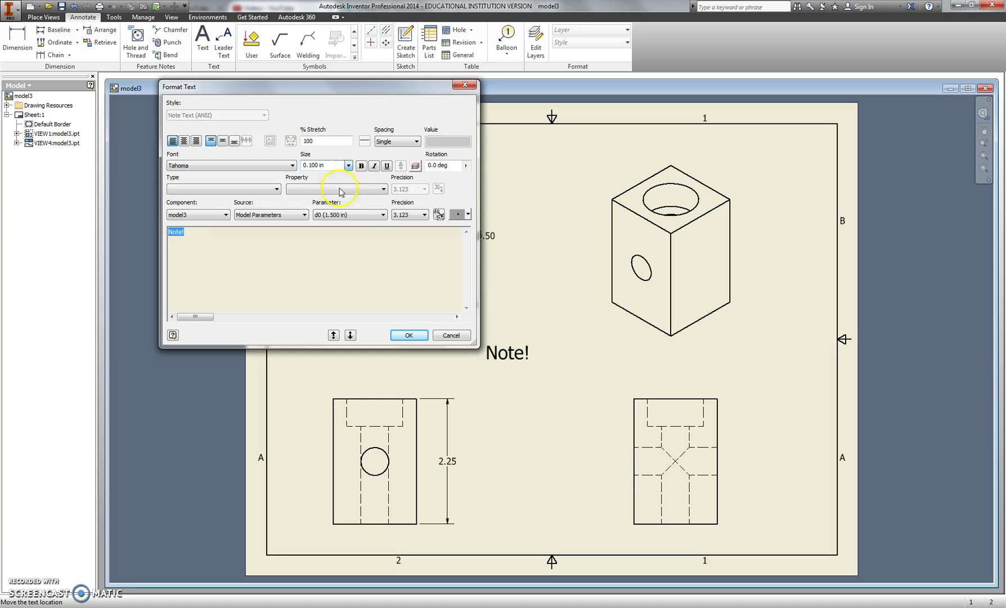
pyautogui.click(397, 333)
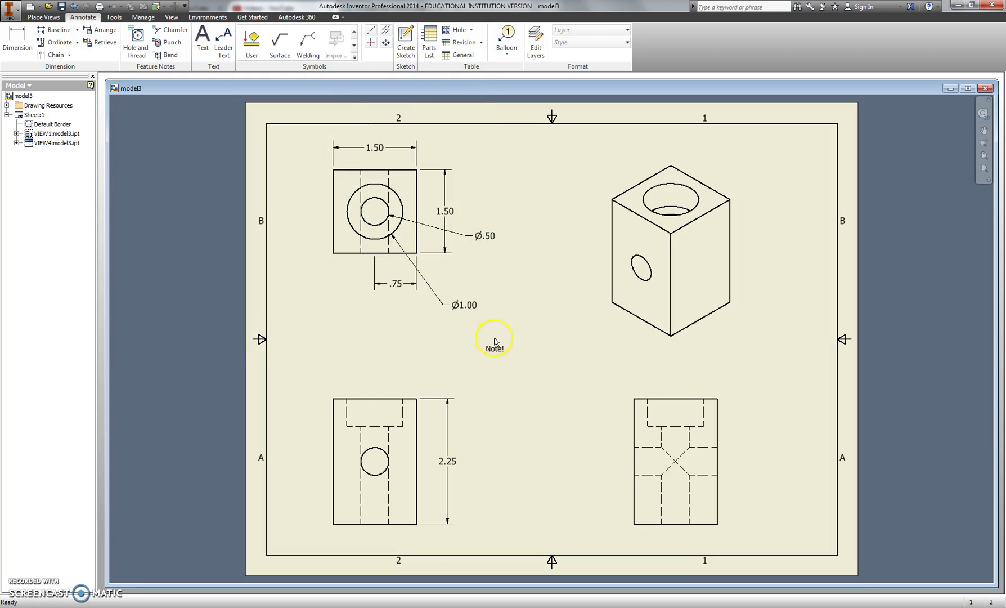